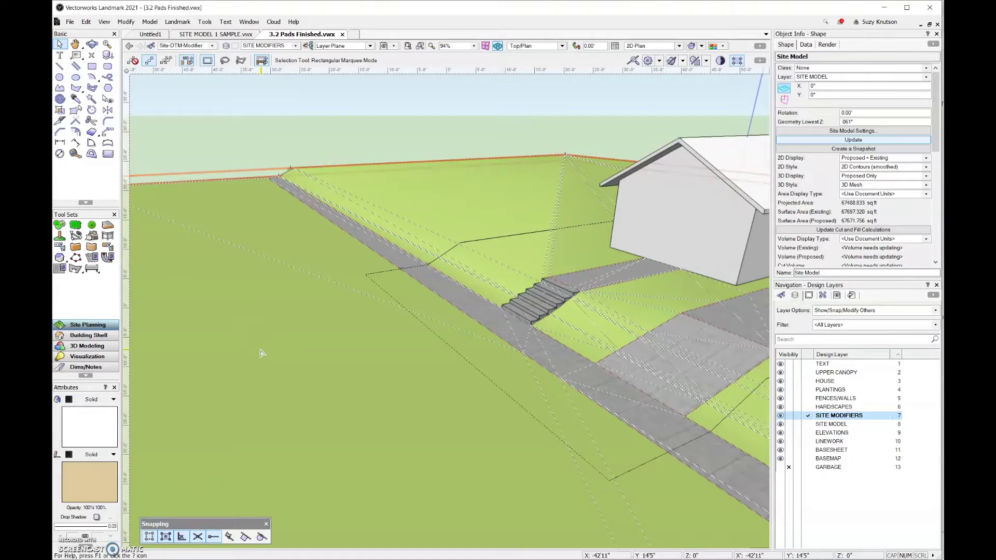
Zoom out and pan to frame the whole site, then zoom in on the stairs and 1:4.1 Fall pad.
{"action": "scroll", "coordinate": [262, 284], "scroll_direction": "down", "scroll_amount": 4}
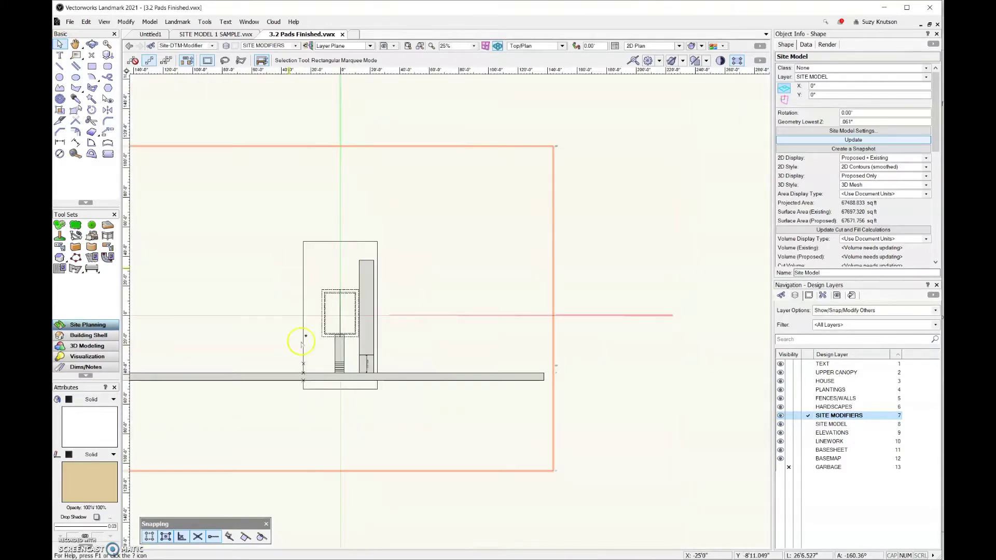
{"action": "middle_click_drag", "start_coordinate": [239, 387], "coordinate": [353, 371]}
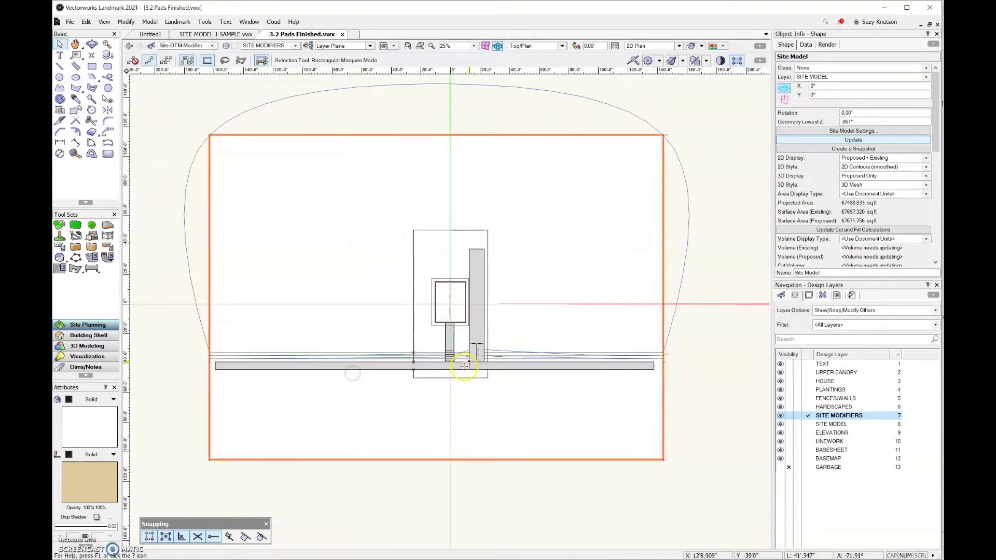
{"action": "scroll", "coordinate": [464, 366], "scroll_direction": "up", "scroll_amount": 8}
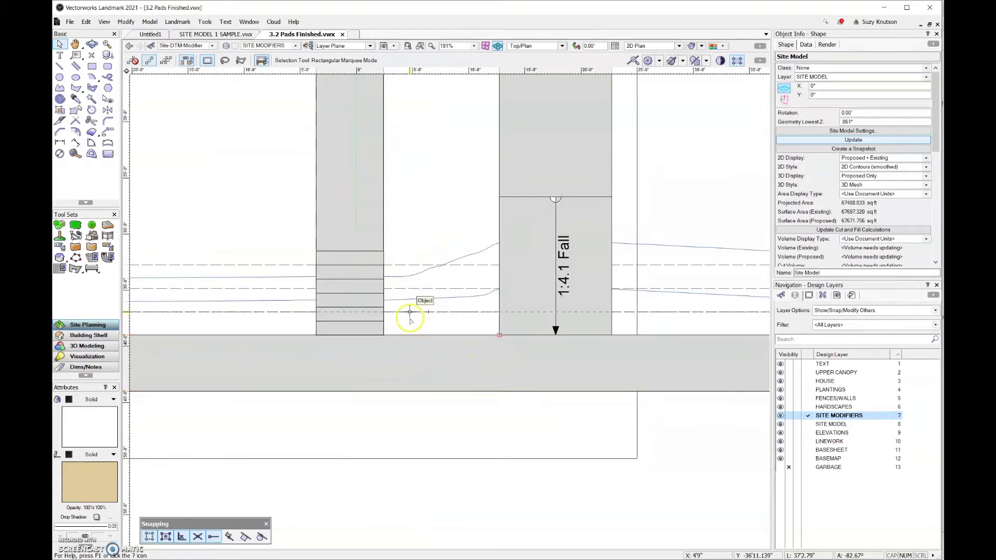
{"action": "scroll", "coordinate": [409, 348], "scroll_direction": "down", "scroll_amount": 2}
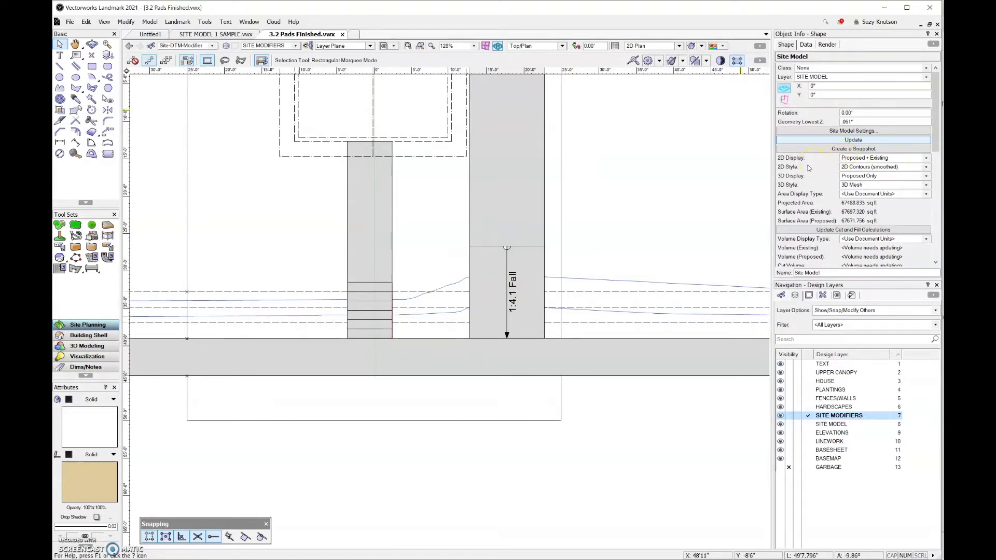
{"action": "left_click", "coordinate": [924, 160]}
{"action": "left_click", "coordinate": [915, 169]}
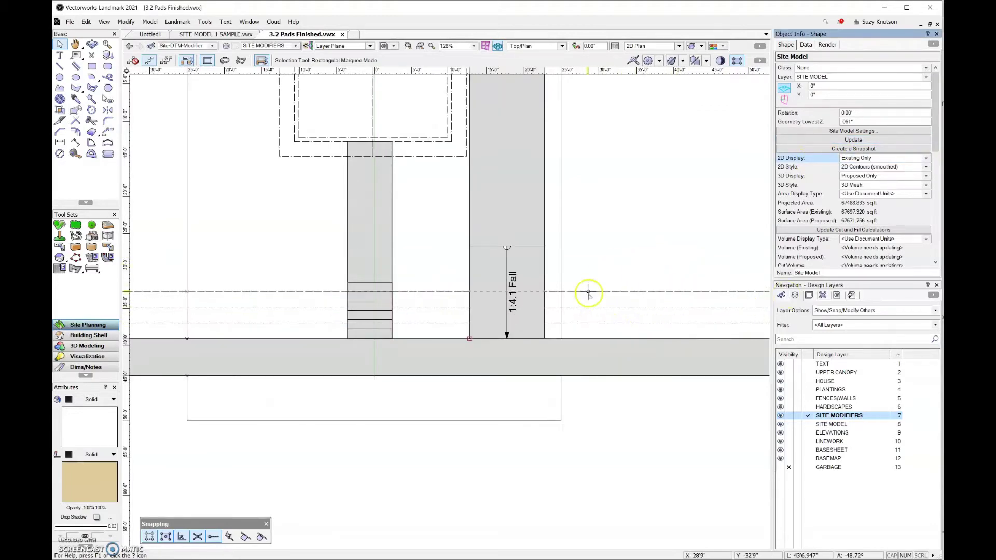
{"action": "scroll", "coordinate": [519, 278], "scroll_direction": "down", "scroll_amount": 4}
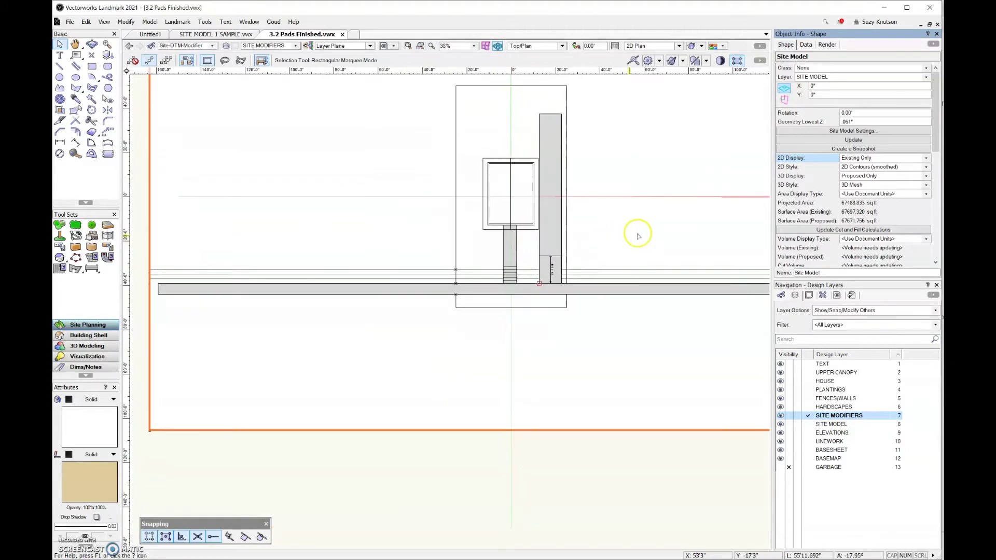
{"action": "mouse_move", "coordinate": [618, 245]}
{"action": "middle_mouse_down"}
{"action": "mouse_move", "coordinate": [527, 283]}
{"action": "mouse_move", "coordinate": [563, 281]}
{"action": "middle_mouse_up"}
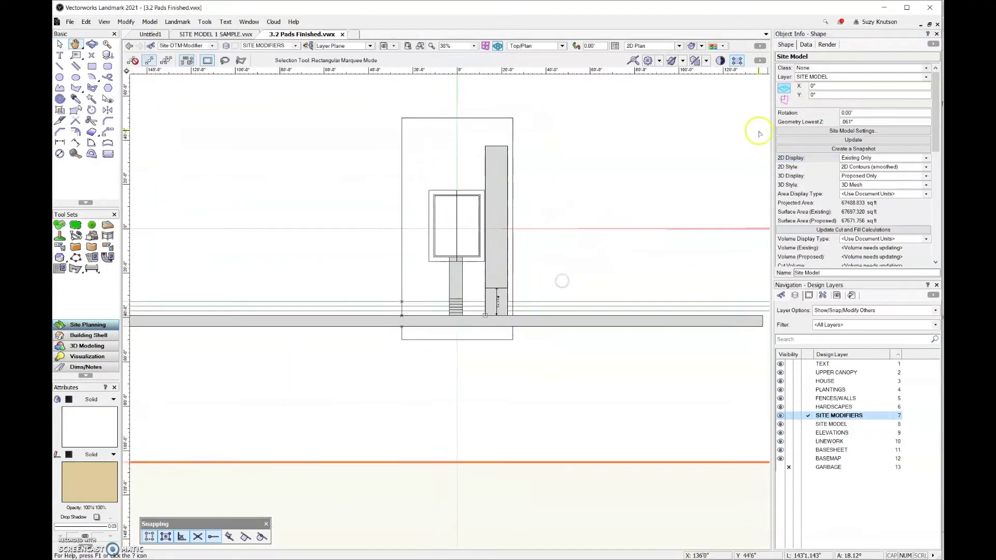
{"action": "left_click", "coordinate": [924, 158]}
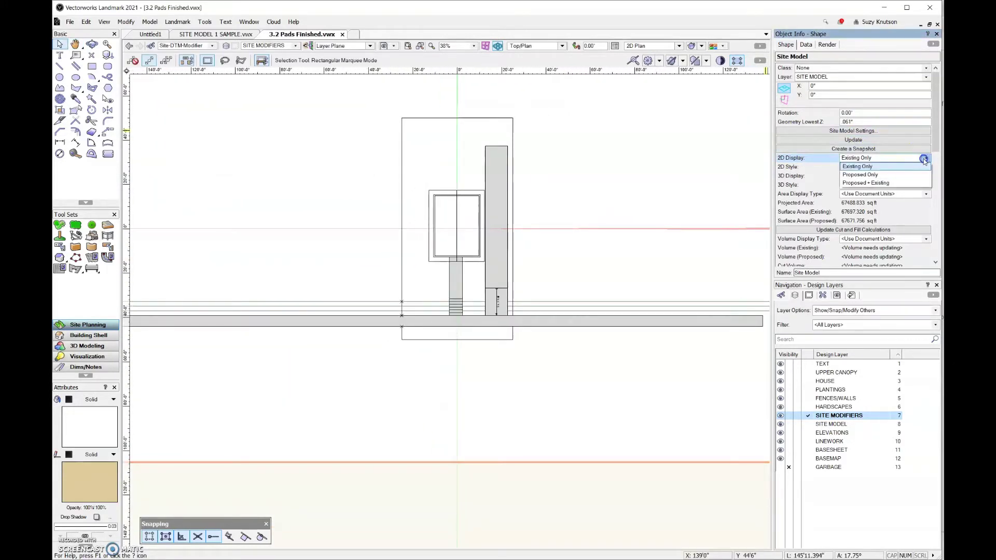
{"action": "left_click", "coordinate": [861, 175]}
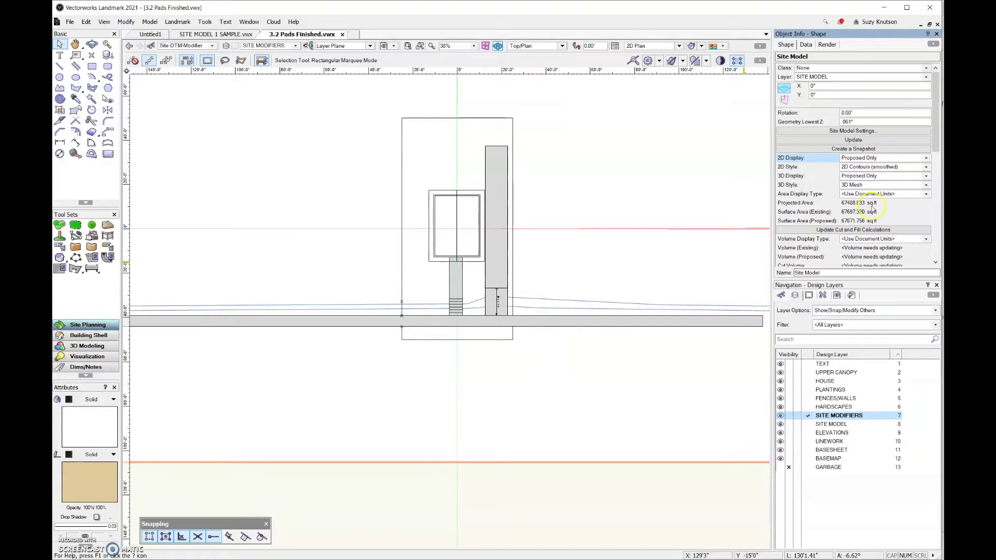
{"action": "left_click", "coordinate": [927, 158]}
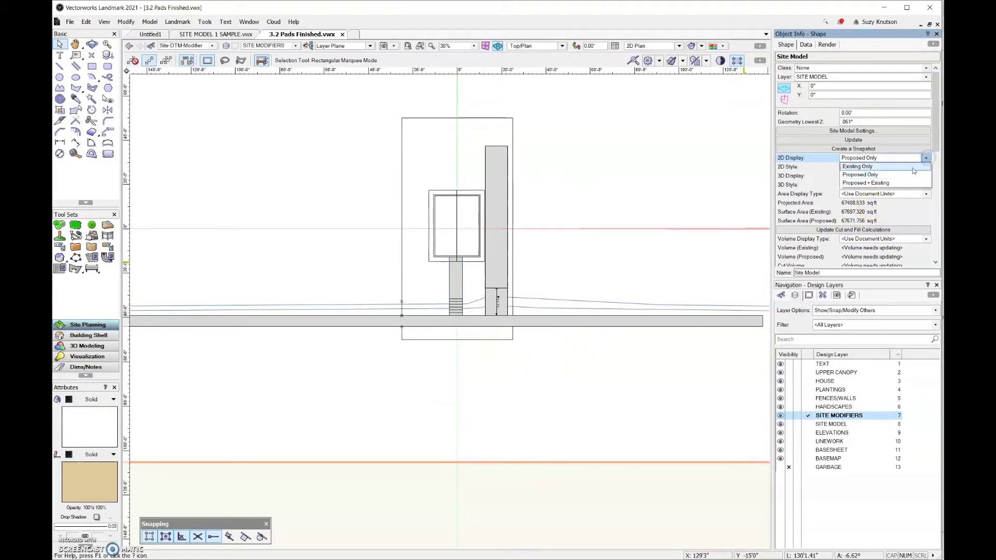
{"action": "left_click", "coordinate": [911, 175]}
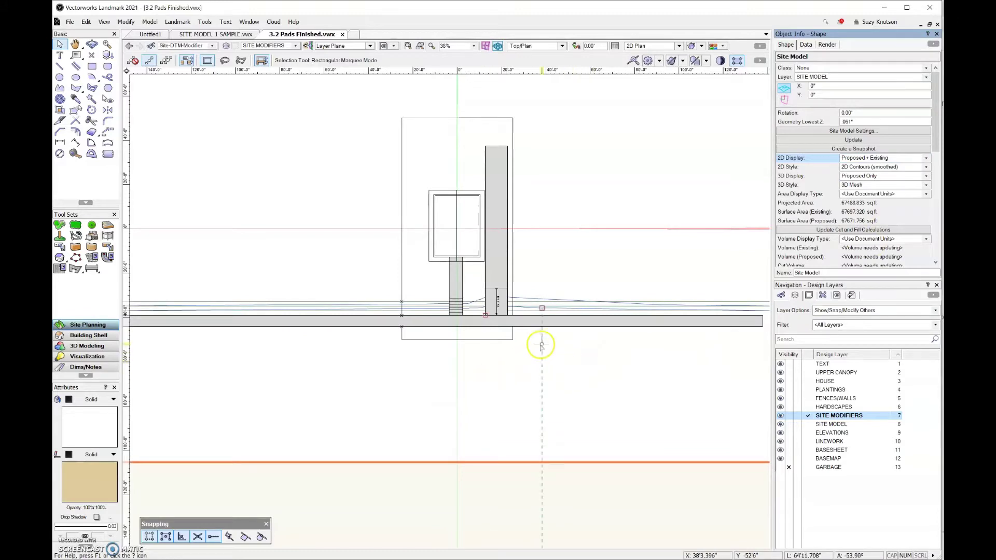
{"action": "scroll", "coordinate": [537, 326], "scroll_direction": "up", "scroll_amount": 5}
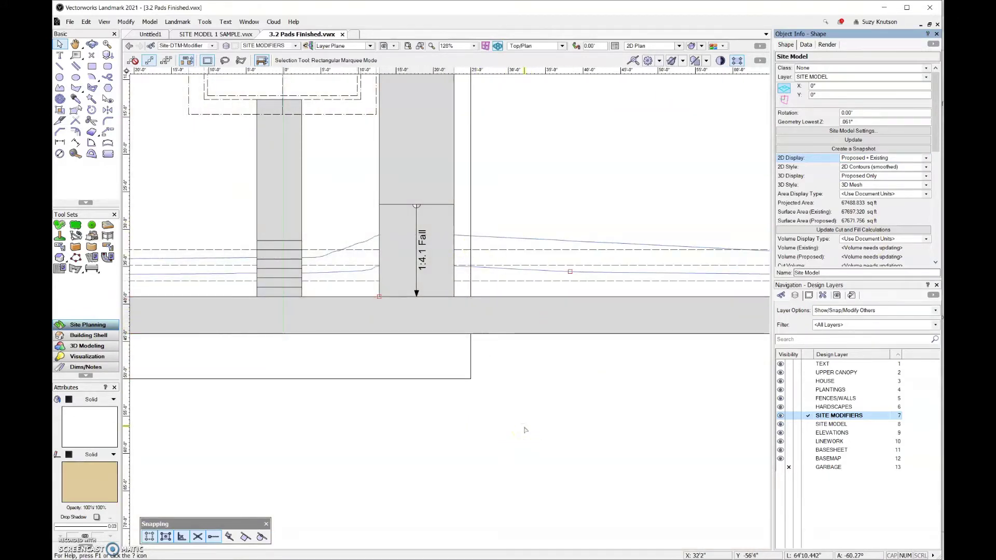
{"action": "left_click", "coordinate": [525, 425]}
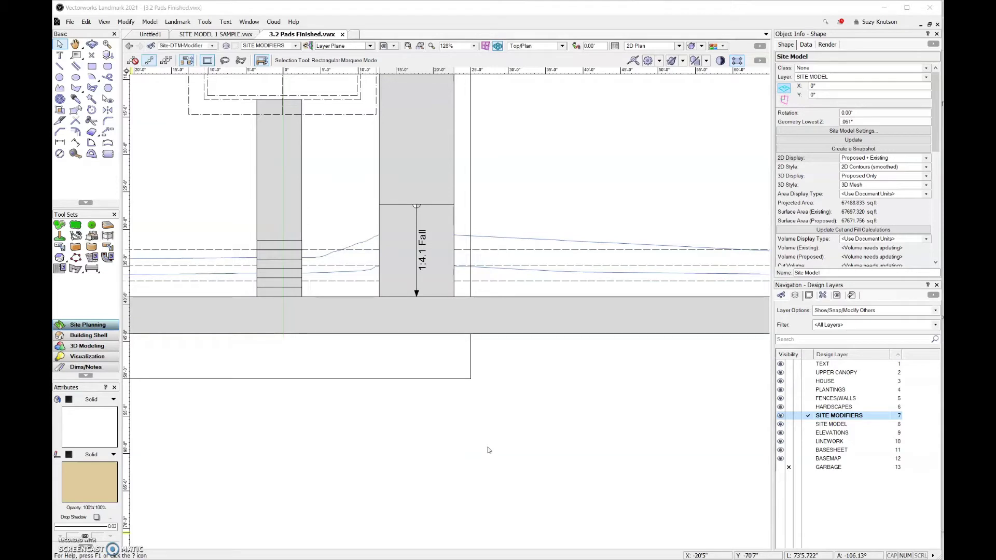
Select the 1:4.1 Fall slope pad and zoom in closely on the stair steps.
{"action": "scroll", "coordinate": [488, 450], "scroll_direction": "down", "scroll_amount": 3}
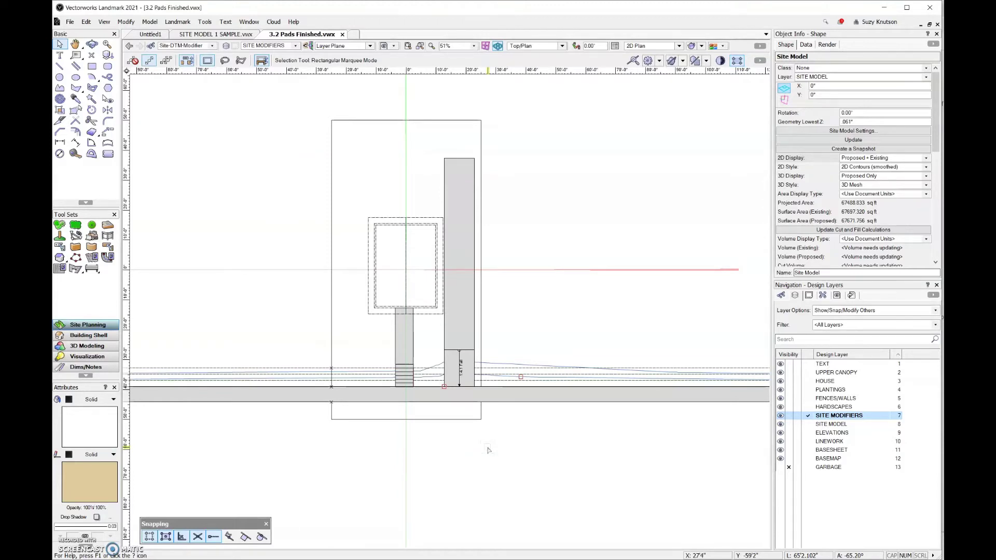
{"action": "left_click", "coordinate": [467, 363]}
{"action": "scroll", "coordinate": [468, 358], "scroll_direction": "up", "scroll_amount": 4}
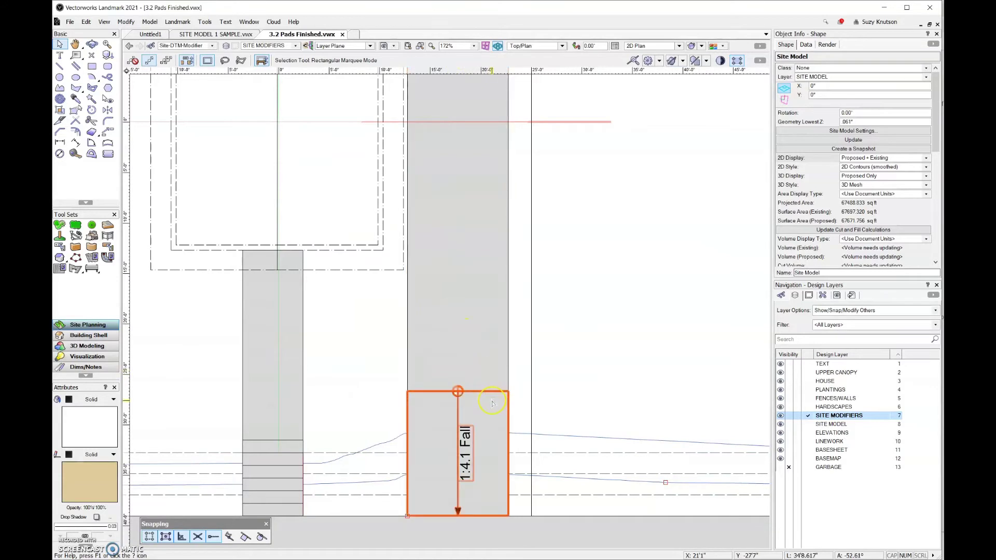
{"action": "scroll", "coordinate": [474, 399], "scroll_direction": "up", "scroll_amount": 4}
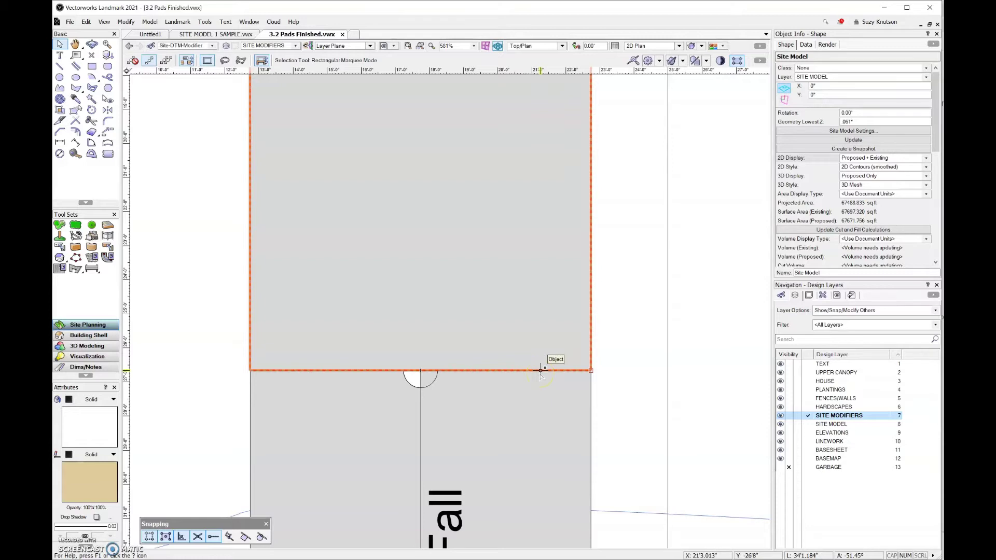
Select the hardscape objects, ending with the walkway leading down to the stairs.
{"action": "left_click", "coordinate": [552, 403]}
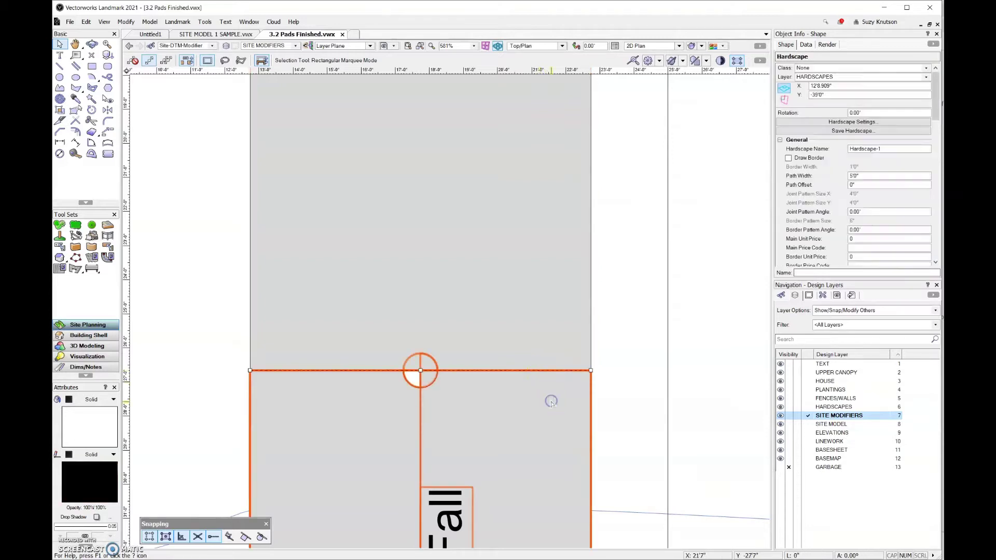
{"action": "left_click", "coordinate": [343, 405]}
{"action": "scroll", "coordinate": [507, 437], "scroll_direction": "down", "scroll_amount": 6}
{"action": "scroll", "coordinate": [412, 467], "scroll_direction": "up", "scroll_amount": 5}
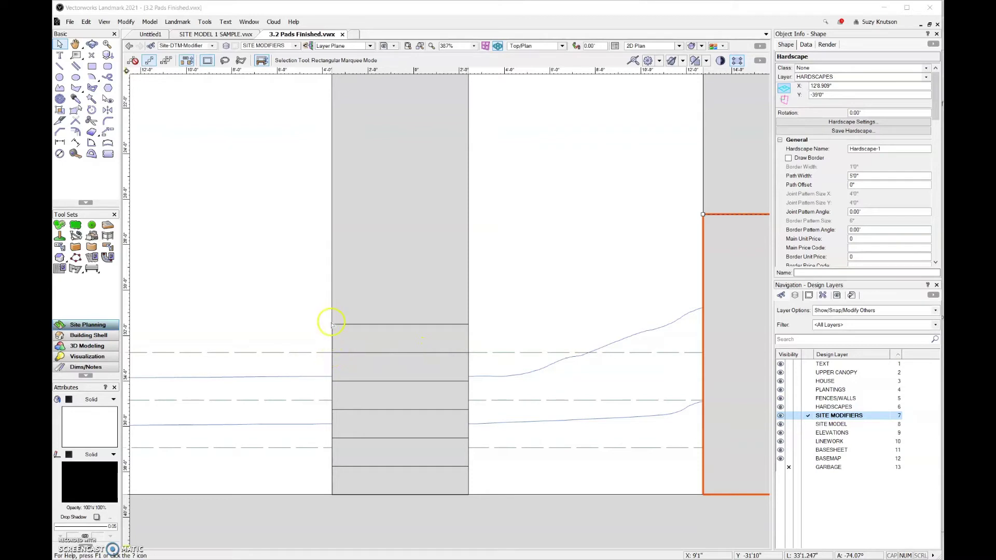
{"action": "left_click", "coordinate": [345, 312]}
{"action": "left_click", "coordinate": [344, 307]}
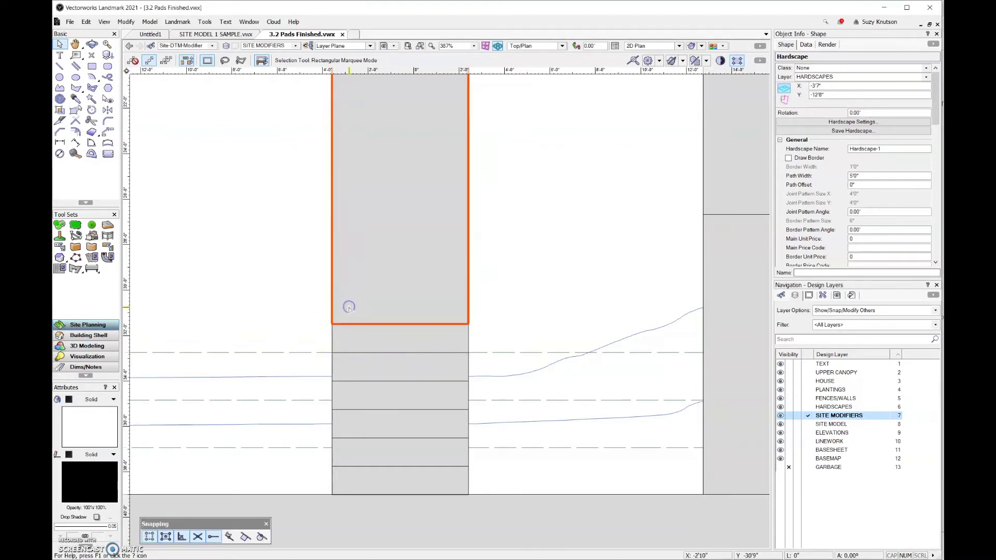
{"action": "left_click", "coordinate": [469, 324]}
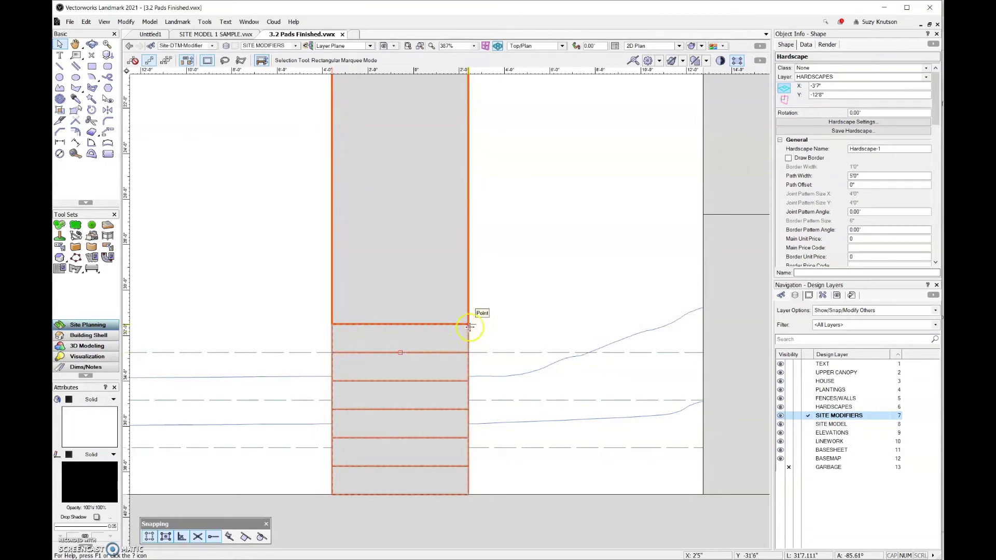
{"action": "left_click_drag", "start_coordinate": [469, 324], "coordinate": [467, 464]}
{"action": "scroll", "coordinate": [467, 464], "scroll_direction": "down", "scroll_amount": 10}
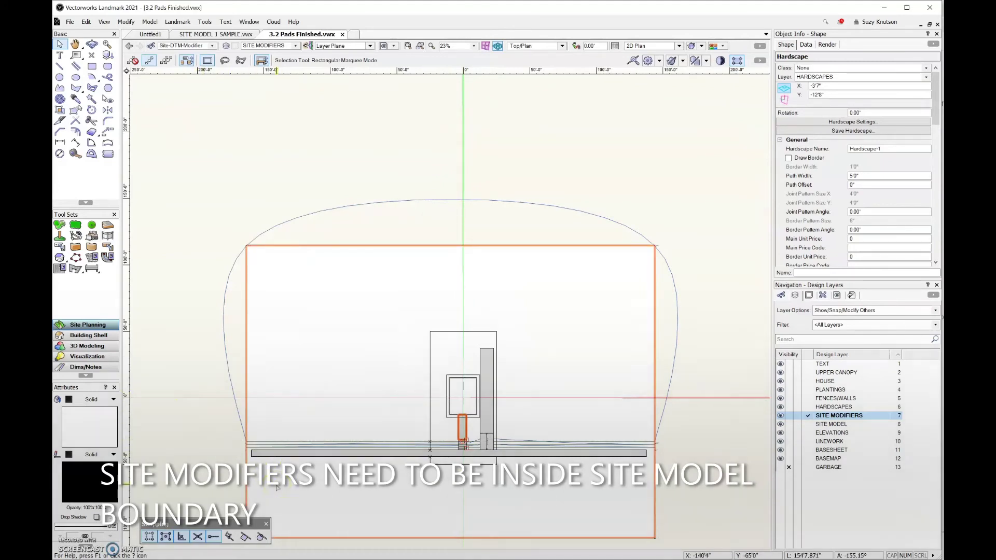
{"action": "scroll", "coordinate": [449, 455], "scroll_direction": "up", "scroll_amount": 3}
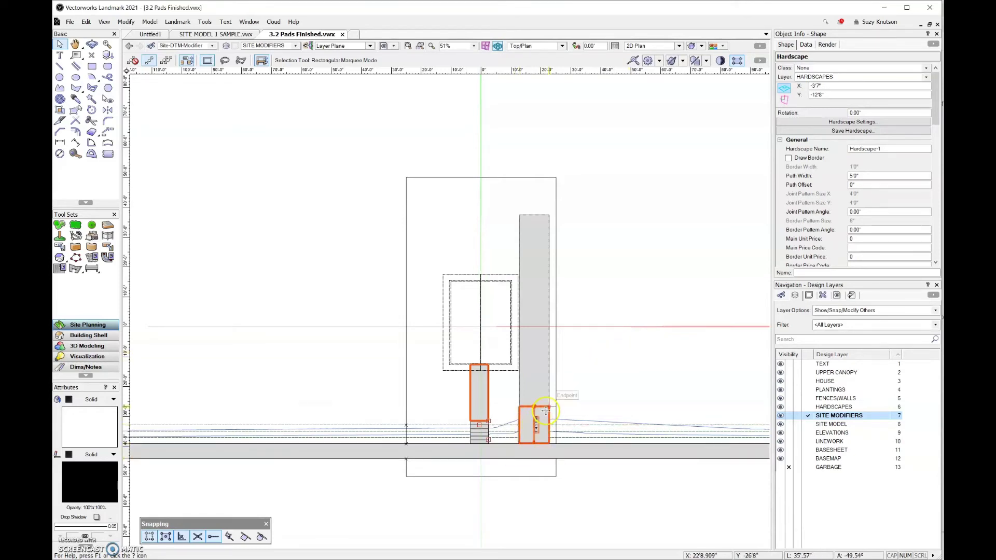
{"action": "scroll", "coordinate": [545, 410], "scroll_direction": "up", "scroll_amount": 3}
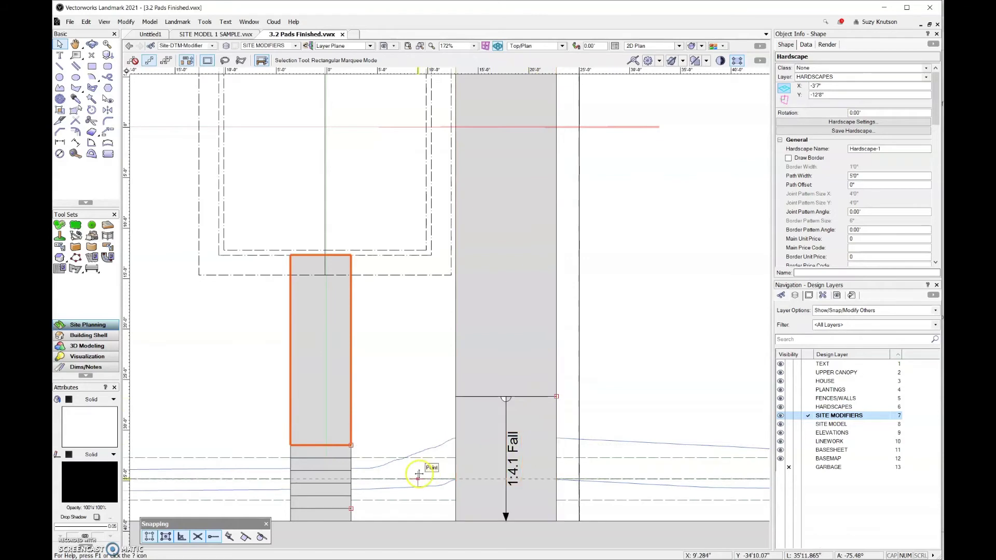
{"action": "scroll", "coordinate": [465, 437], "scroll_direction": "down", "scroll_amount": 2}
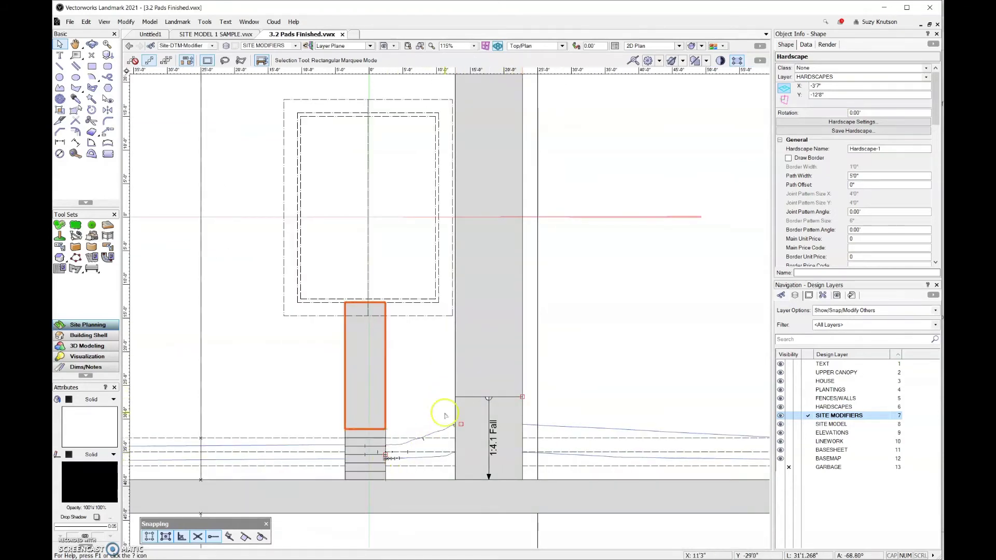
Let other layers show and be snapped to, and select the stair pad modifier.
{"action": "left_click", "coordinate": [830, 310]}
{"action": "left_click", "coordinate": [835, 353]}
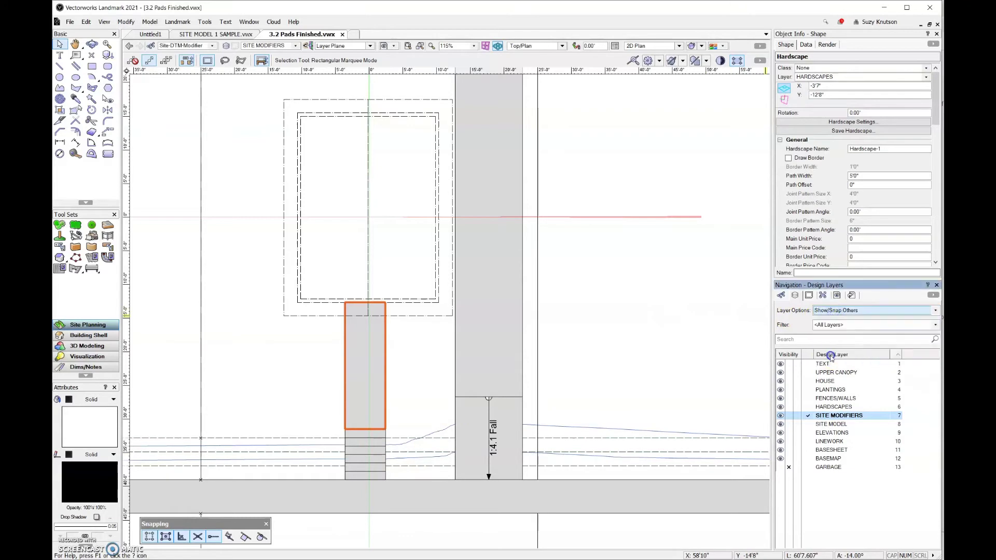
{"action": "left_click", "coordinate": [385, 464]}
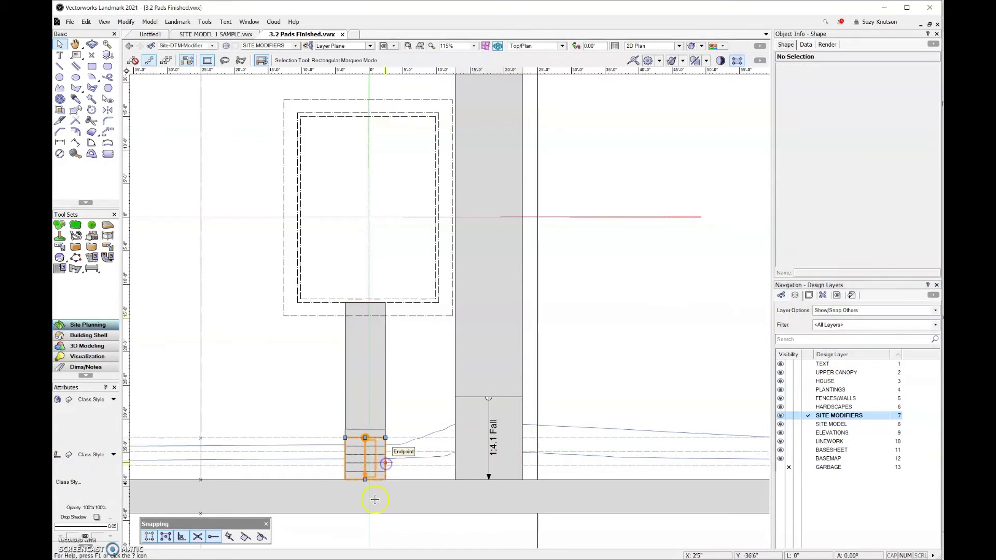
Reshape the stair pad's bottom vertex 2'0" down toward the road and reselect the pad.
{"action": "key", "text": "shift+r"}
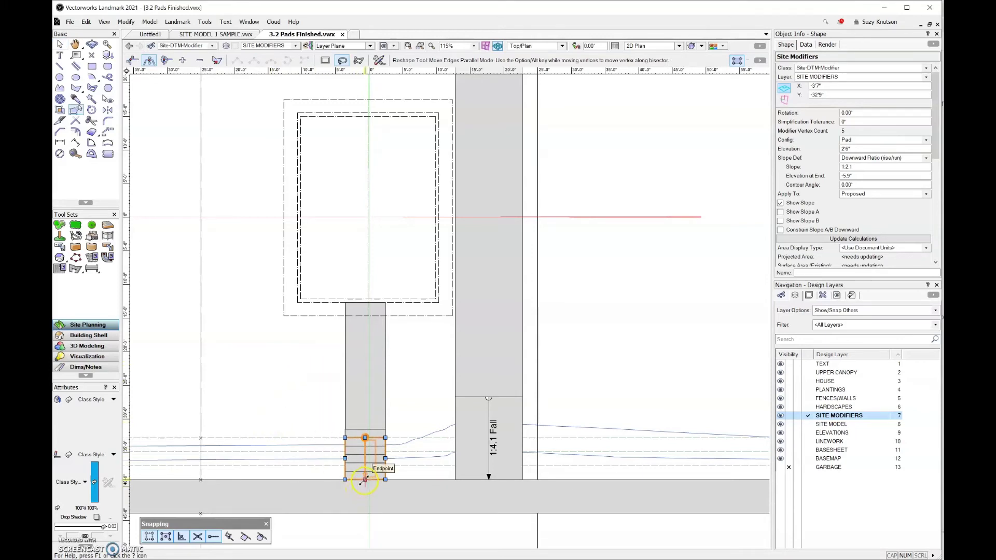
{"action": "left_click_drag", "start_coordinate": [365, 480], "coordinate": [364, 493]}
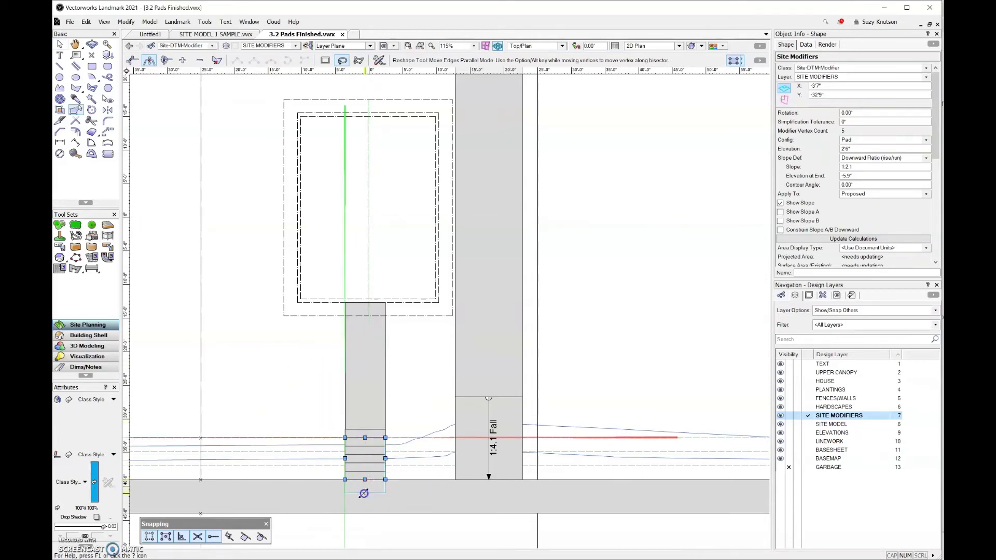
{"action": "left_click", "coordinate": [386, 481]}
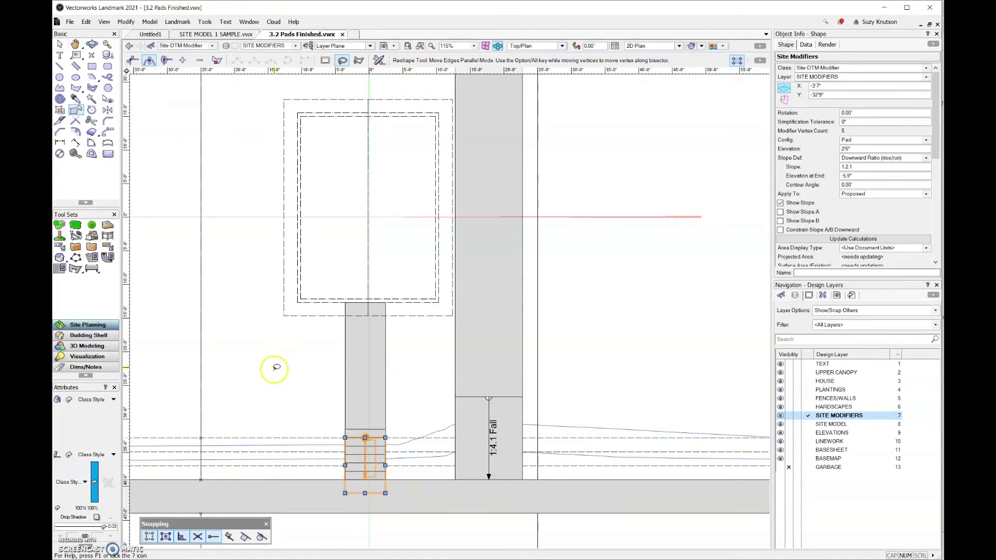
{"action": "scroll", "coordinate": [235, 159], "scroll_direction": "down", "scroll_amount": 3}
{"action": "scroll", "coordinate": [240, 238], "scroll_direction": "up", "scroll_amount": 4}
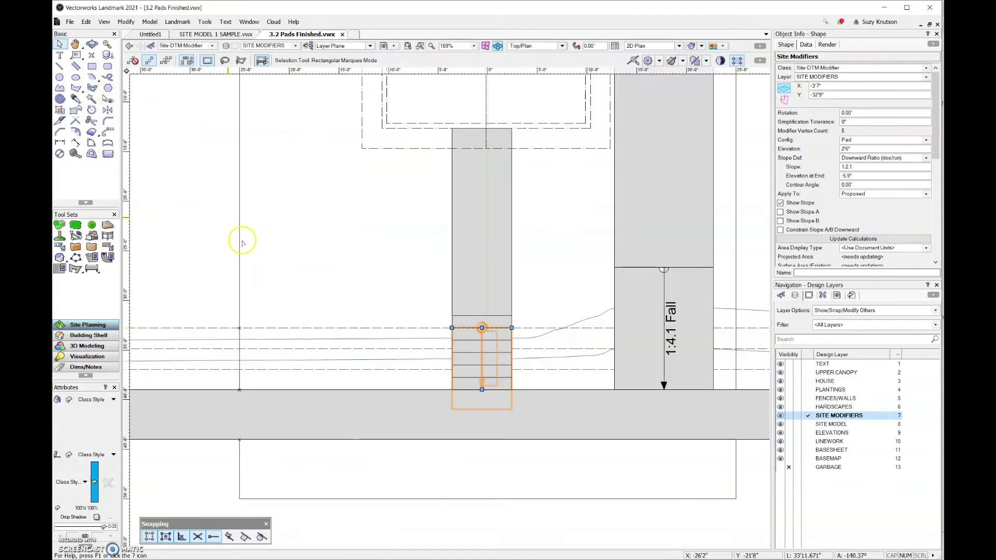
Orbit with Flyover into a perspective view of the site model.
{"action": "left_click", "coordinate": [91, 43]}
{"action": "left_click_drag", "start_coordinate": [558, 460], "coordinate": [411, 278]}
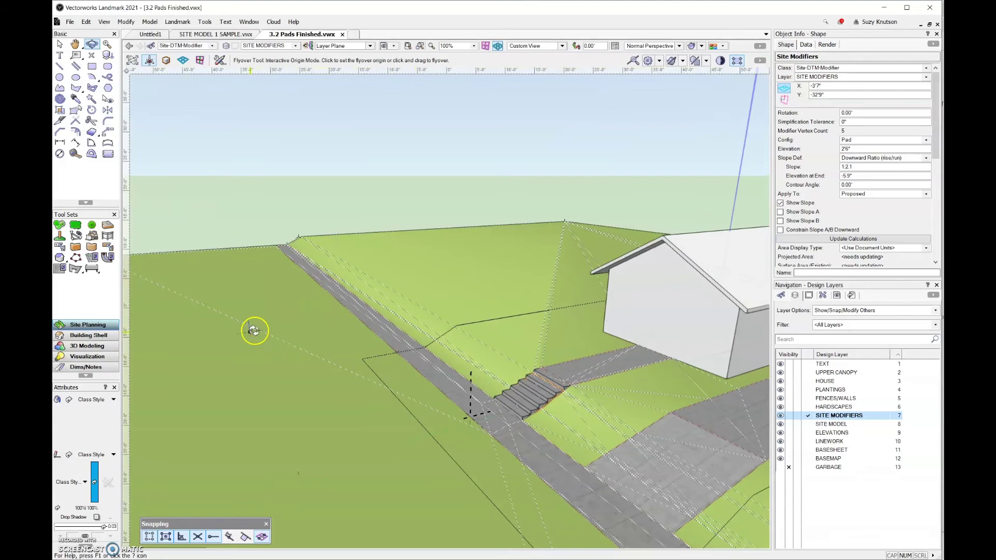
{"action": "left_click", "coordinate": [60, 44]}
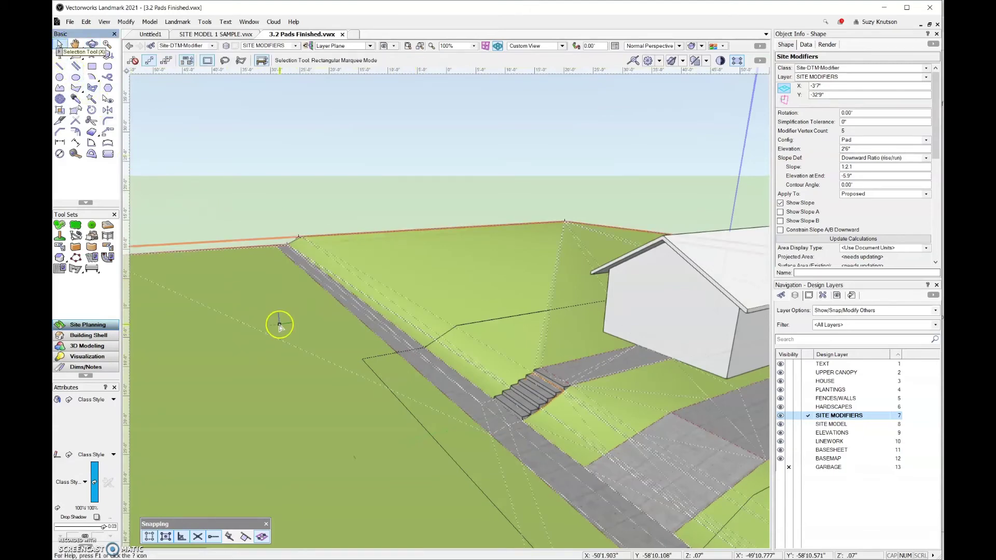
Update the site model from Object Info and find a Modifier Conflict Count of 2.
{"action": "left_click", "coordinate": [278, 326]}
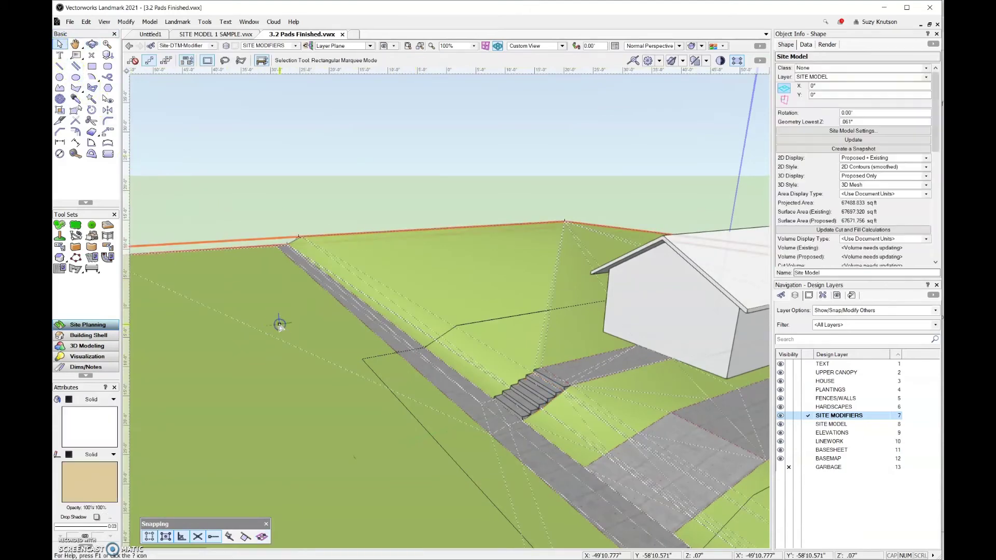
{"action": "left_click", "coordinate": [882, 139]}
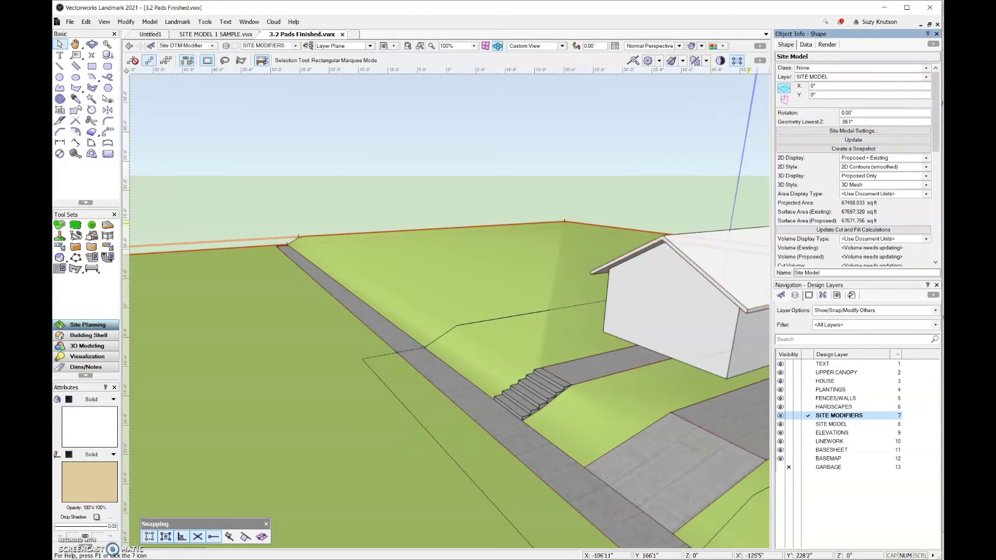
{"action": "left_click_drag", "start_coordinate": [932, 115], "coordinate": [934, 158]}
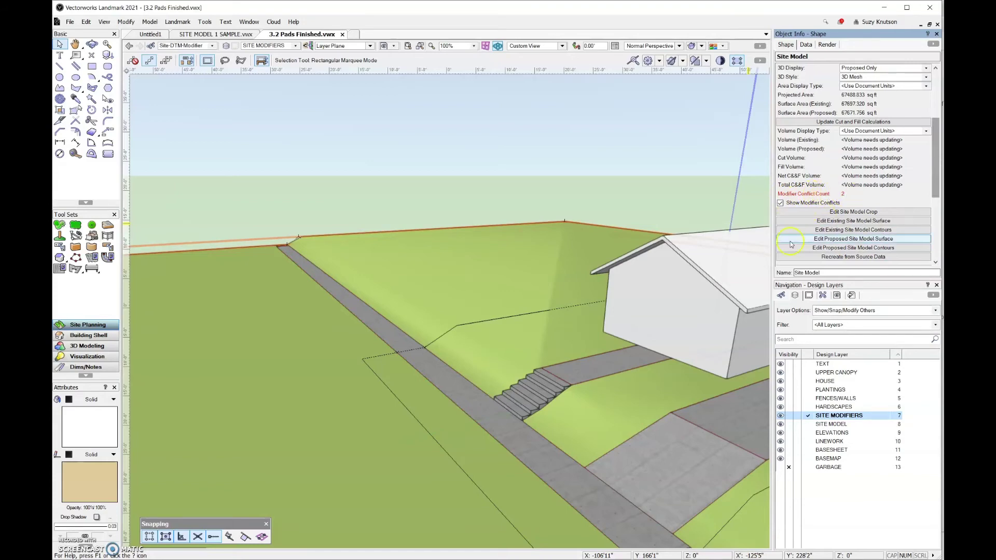
{"action": "left_click", "coordinate": [455, 425]}
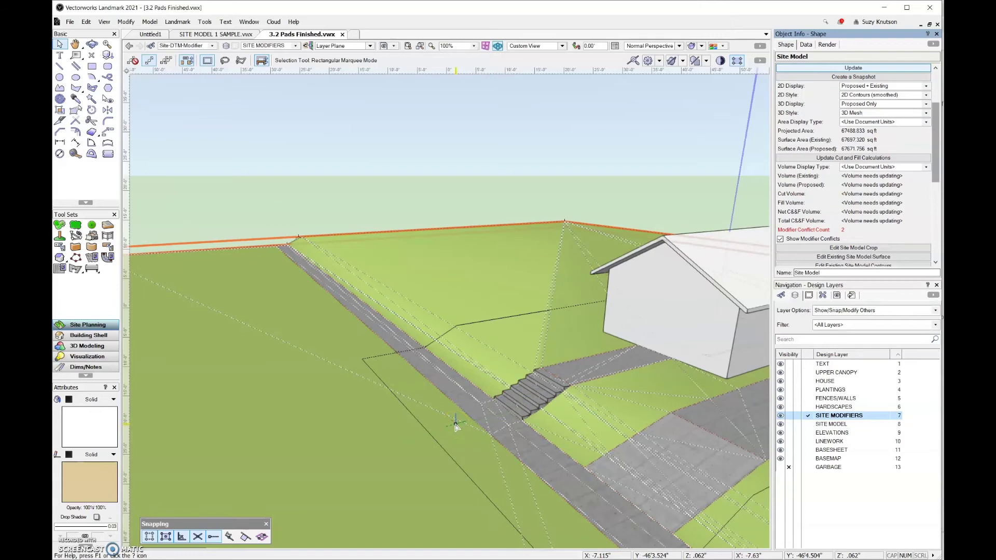
Return to Top/Plan, make SITE MODEL active, and zoom to the 'Pads intersect' warning icons.
{"action": "key", "text": "F5"}
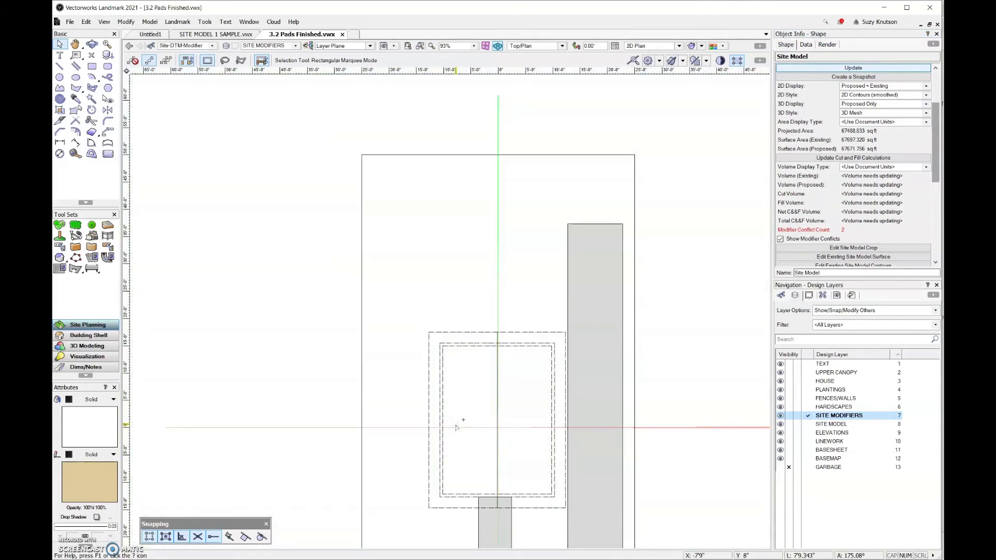
{"action": "left_click", "coordinate": [444, 401]}
{"action": "scroll", "coordinate": [430, 332], "scroll_direction": "down", "scroll_amount": 3}
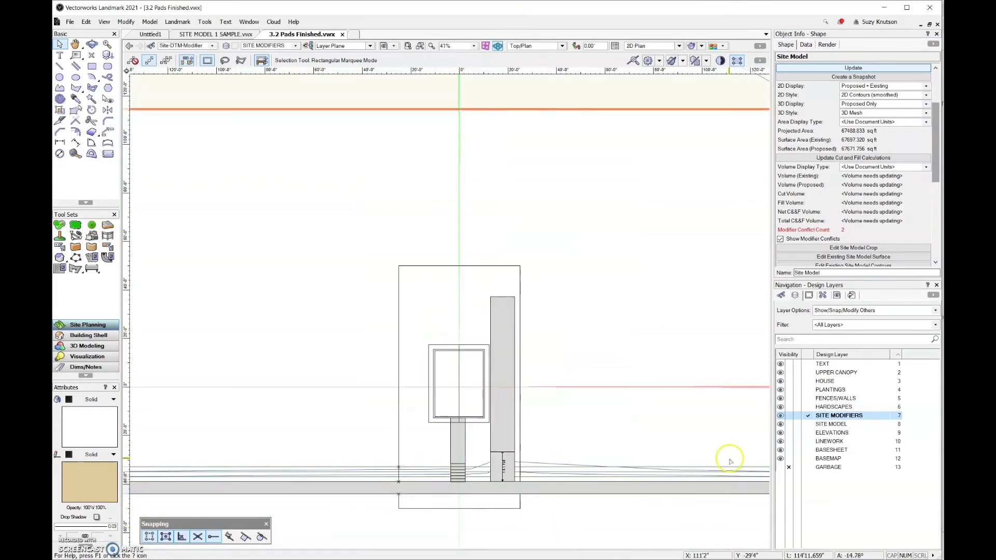
{"action": "left_click", "coordinate": [812, 427]}
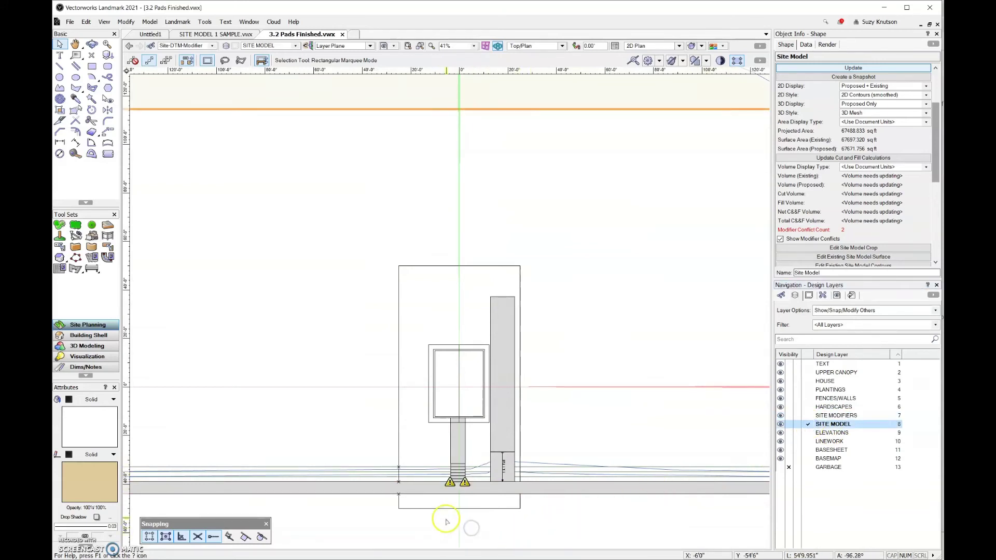
{"action": "scroll", "coordinate": [444, 514], "scroll_direction": "up", "scroll_amount": 5}
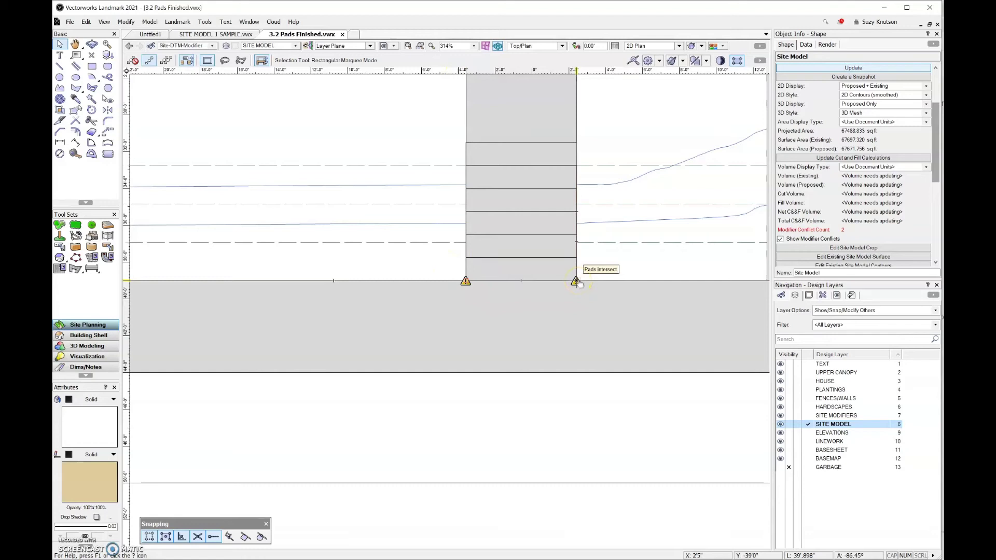
{"action": "scroll", "coordinate": [545, 407], "scroll_direction": "down", "scroll_amount": 3}
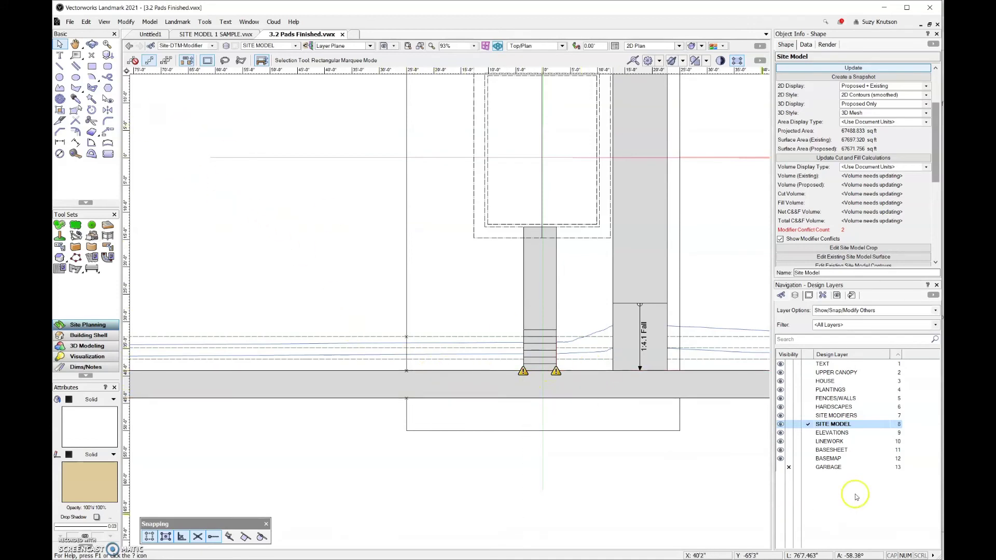
Activate SITE MODIFIERS with Gray Others and select the 1:2.1 Fall stair pad modifier.
{"action": "left_click", "coordinate": [808, 415]}
{"action": "left_click", "coordinate": [841, 310]}
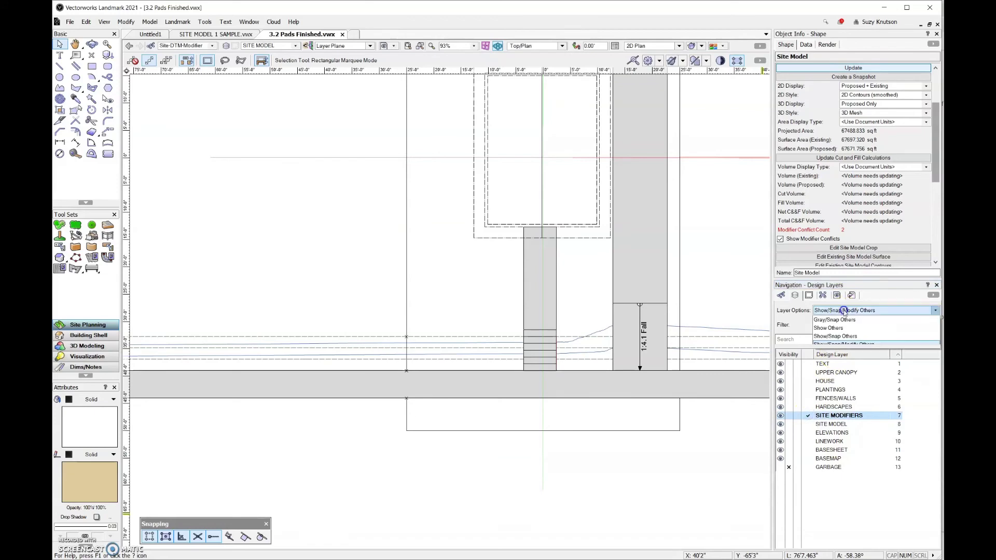
{"action": "left_click", "coordinate": [840, 330]}
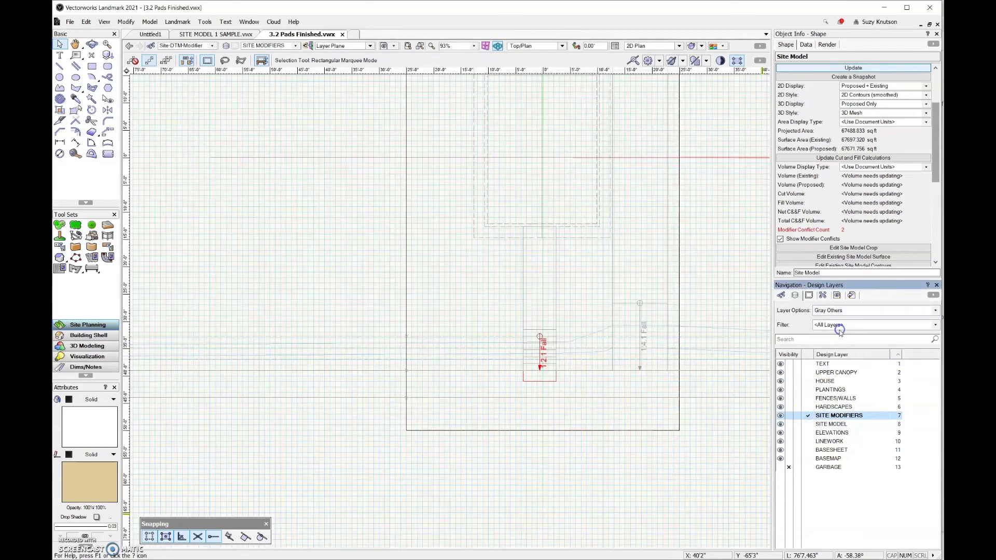
{"action": "left_click", "coordinate": [532, 381]}
Reshape the pad's bottom edge 2 feet upward, then restore Show/Snap/Modify Others.
{"action": "scroll", "coordinate": [531, 383], "scroll_direction": "up", "scroll_amount": 5}
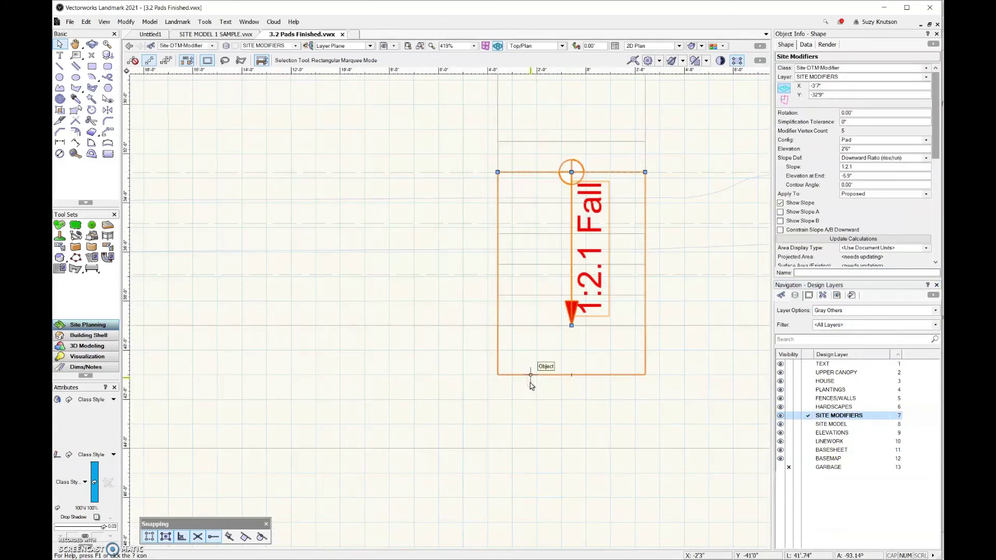
{"action": "key", "text": "shift+r"}
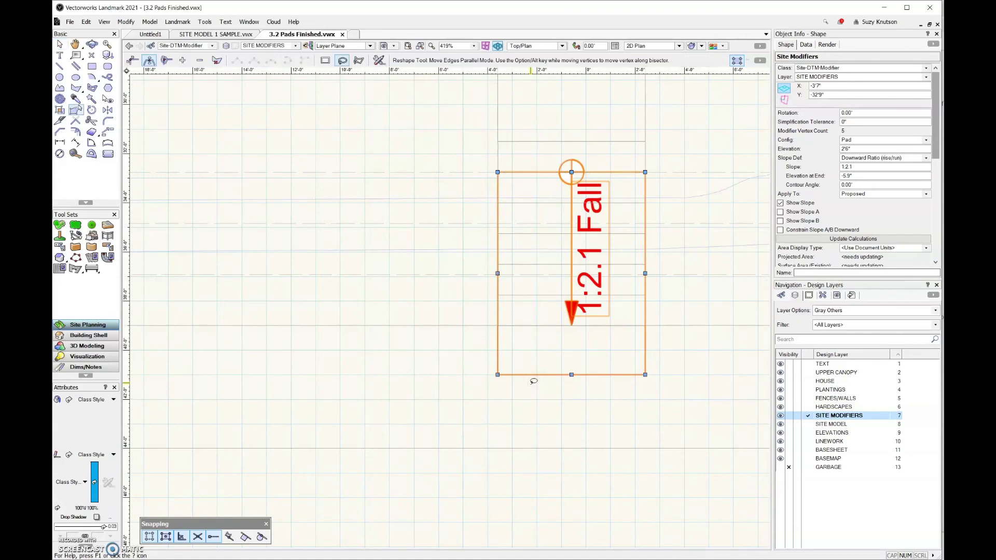
{"action": "left_click_drag", "start_coordinate": [571, 374], "coordinate": [569, 333]}
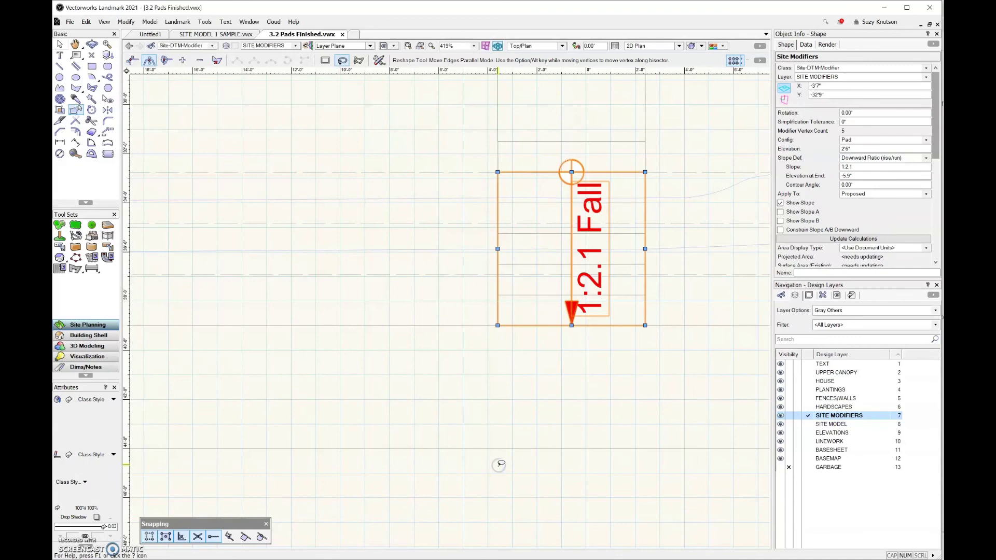
{"action": "scroll", "coordinate": [498, 466], "scroll_direction": "down", "scroll_amount": 2}
{"action": "left_click", "coordinate": [872, 310]}
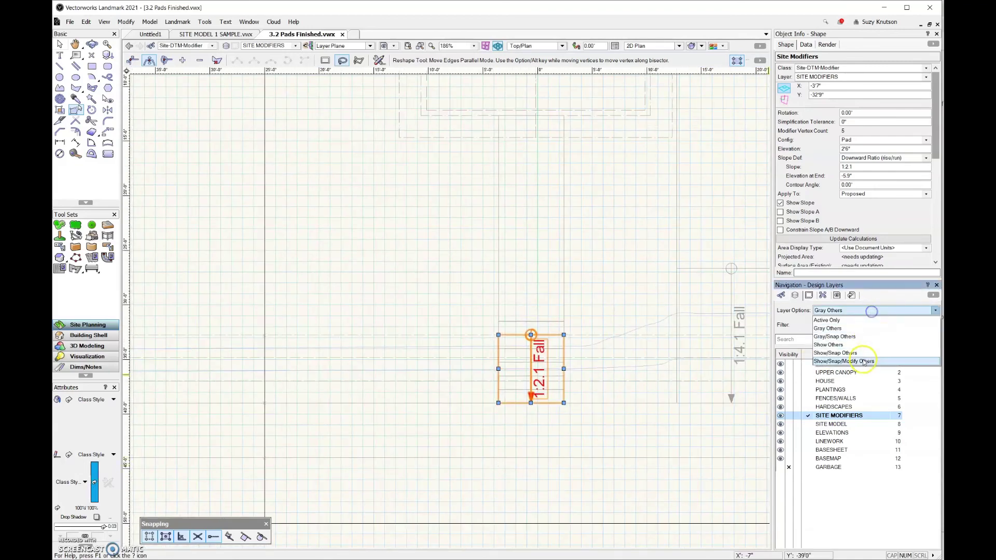
{"action": "left_click", "coordinate": [872, 361]}
Orbit with Flyover into a perspective view of the site.
{"action": "left_click", "coordinate": [91, 44]}
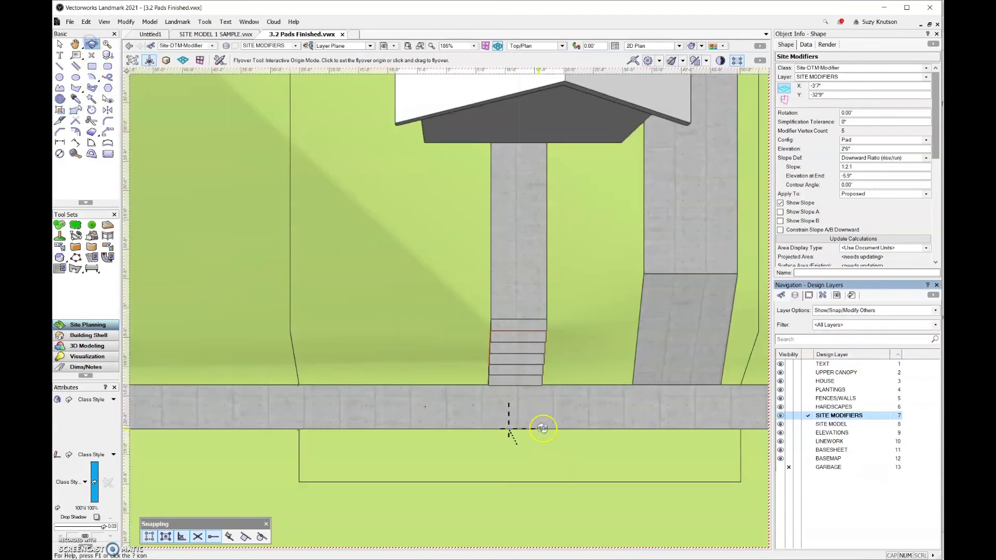
{"action": "left_click_drag", "start_coordinate": [509, 422], "coordinate": [283, 167]}
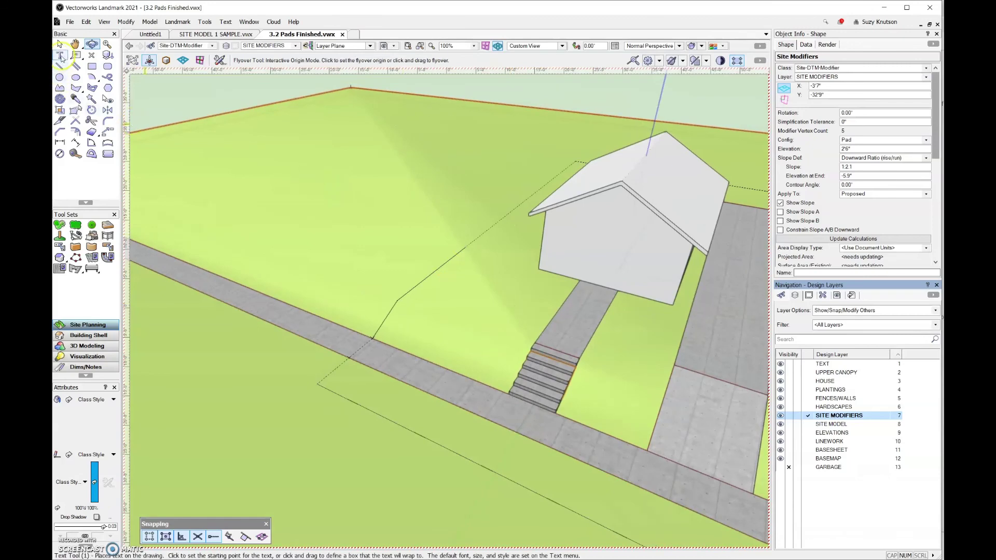
{"action": "key", "text": "x"}
Update the site model, see 2 modifier conflicts remain, and return to Top/Plan.
{"action": "key", "text": "ctrl+a"}
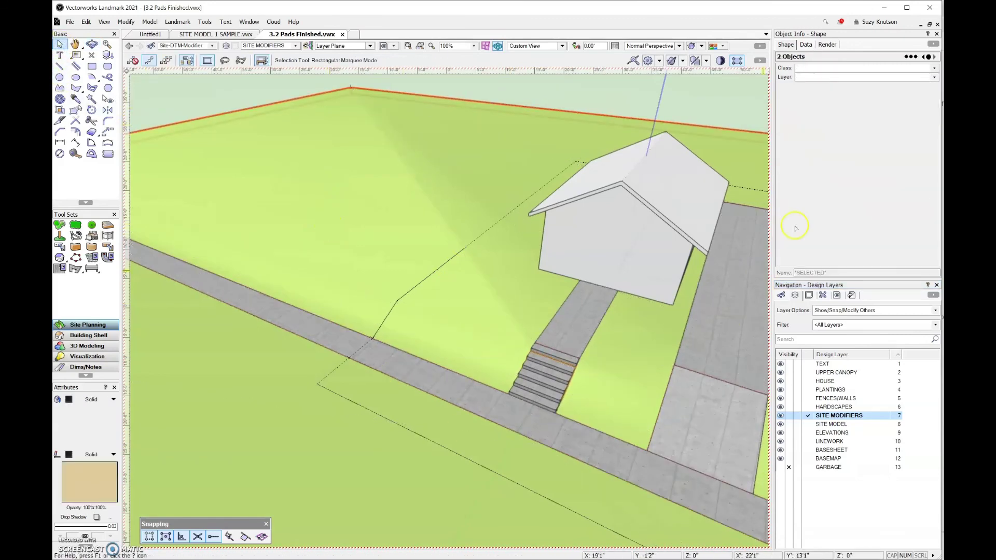
{"action": "left_click", "coordinate": [541, 86]}
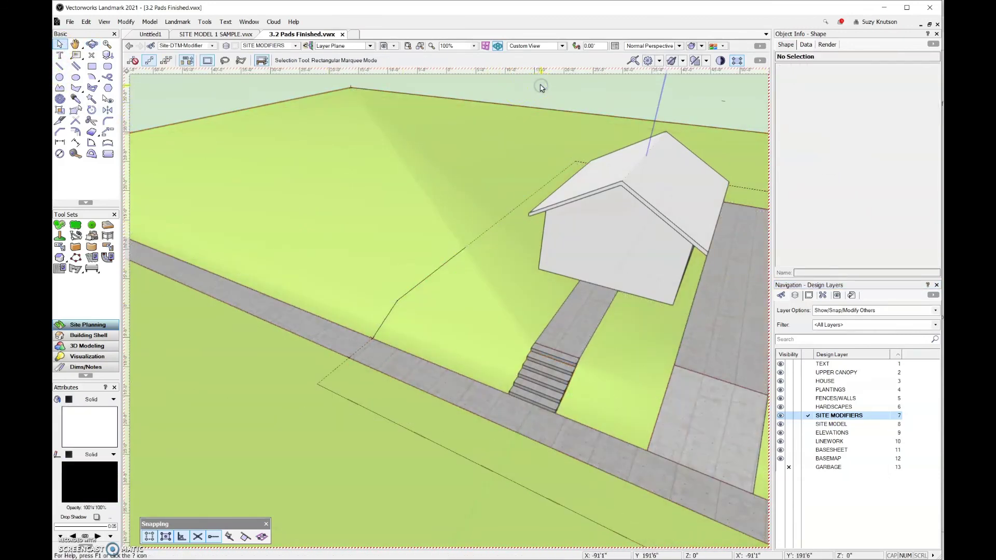
{"action": "left_click", "coordinate": [476, 138]}
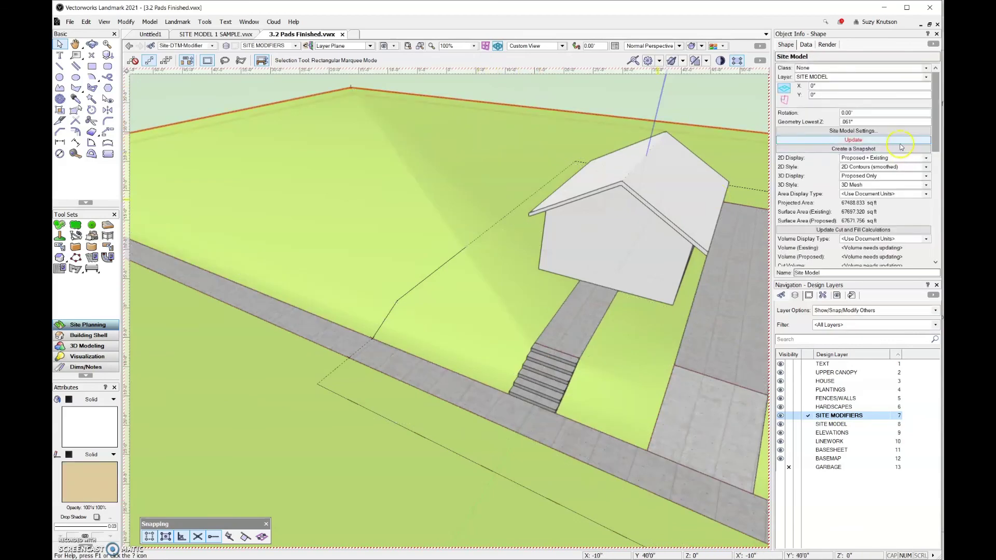
{"action": "left_click", "coordinate": [903, 140]}
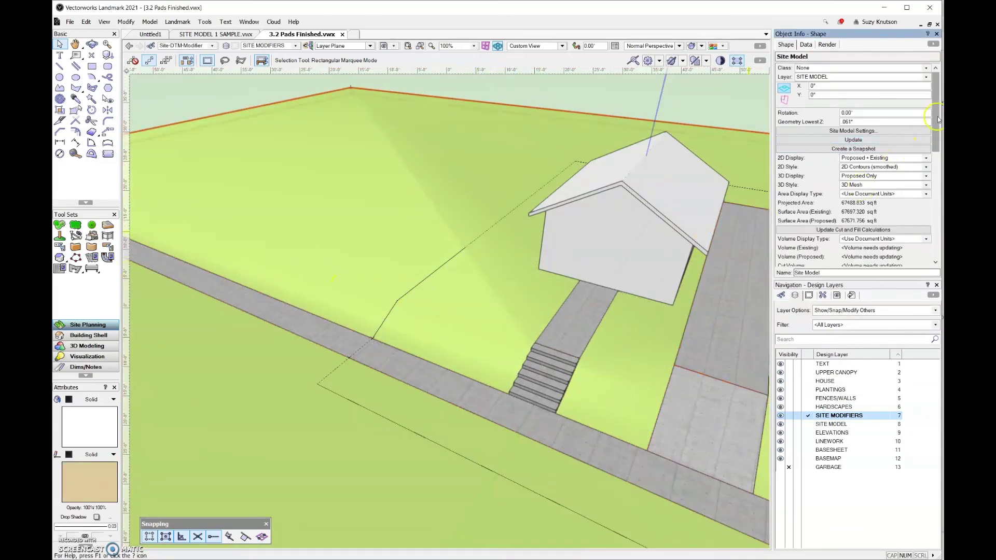
{"action": "left_click_drag", "start_coordinate": [939, 119], "coordinate": [938, 156]}
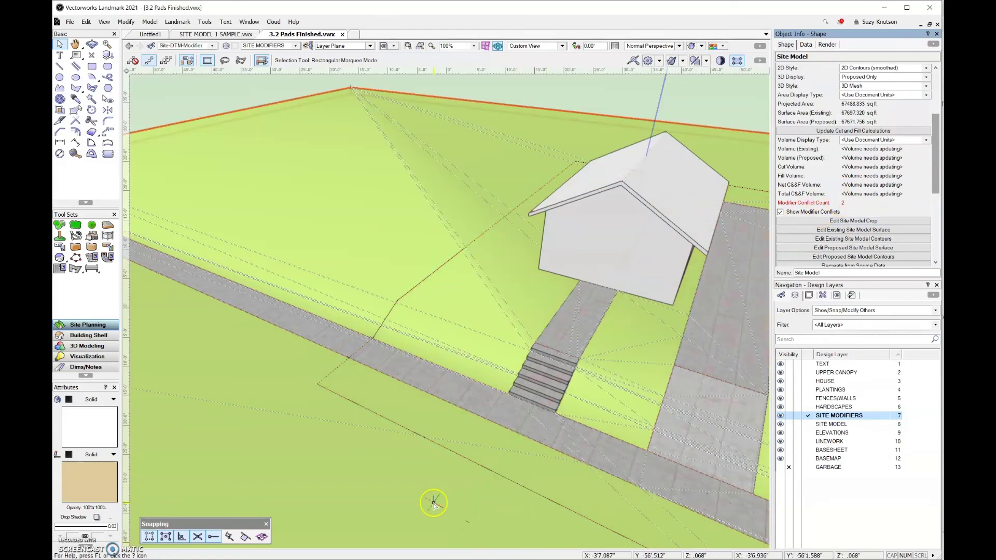
{"action": "key", "text": "0"}
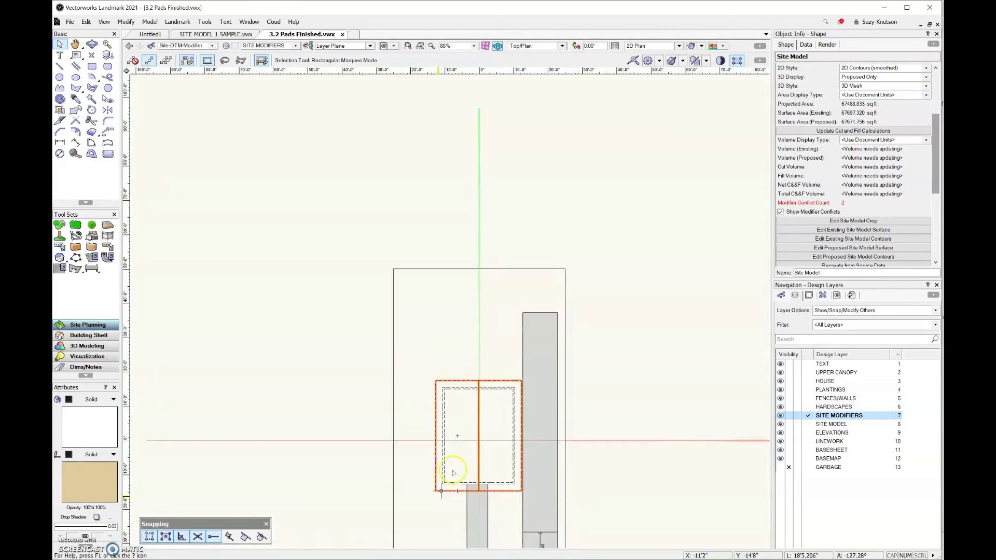